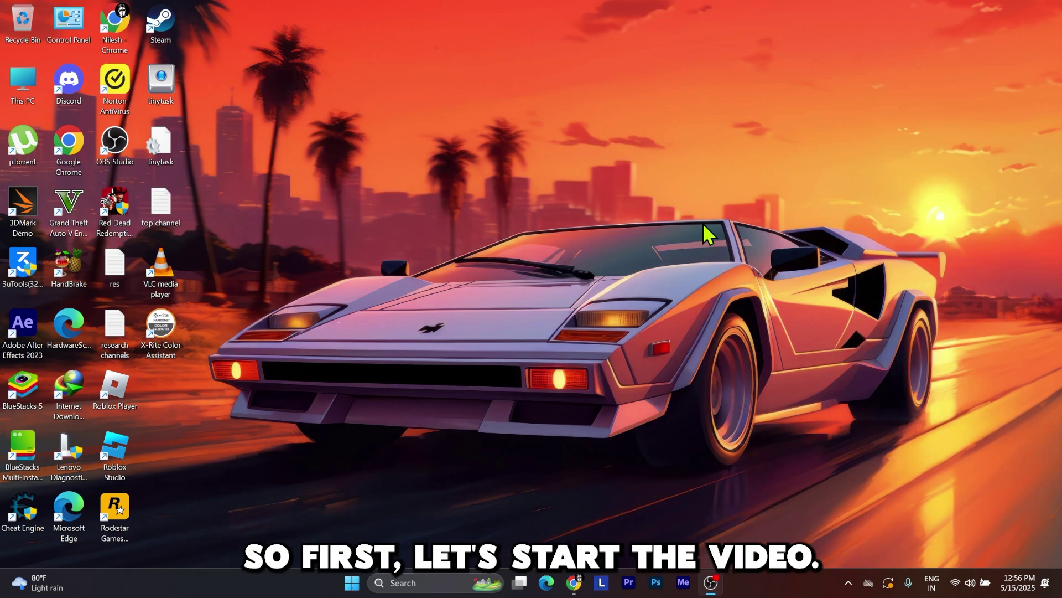
- Search 'xbox' from the taskbar and launch the Xbox app
left_click(415, 582)
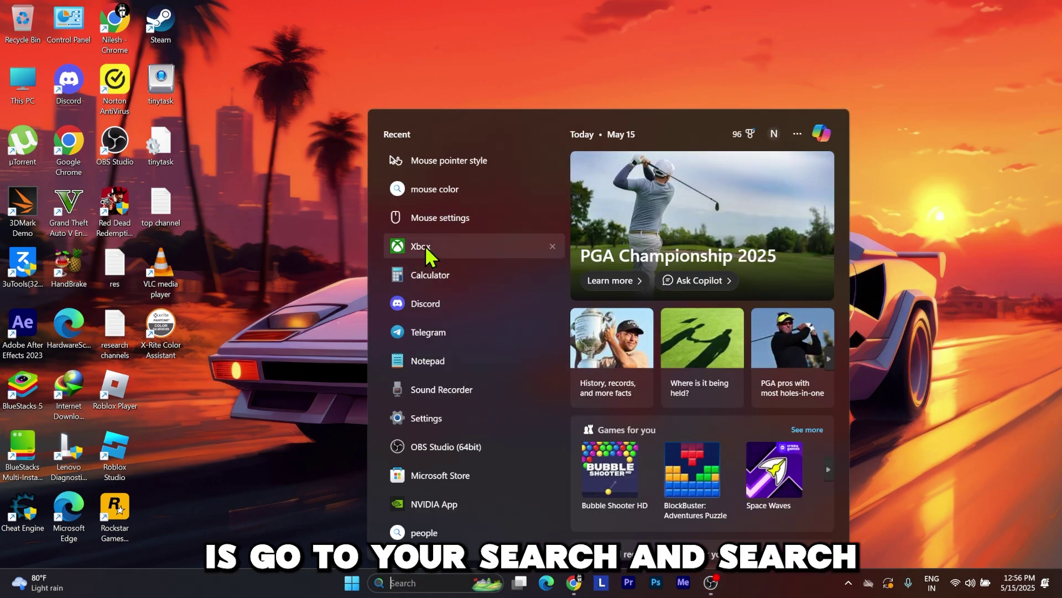
type("x")
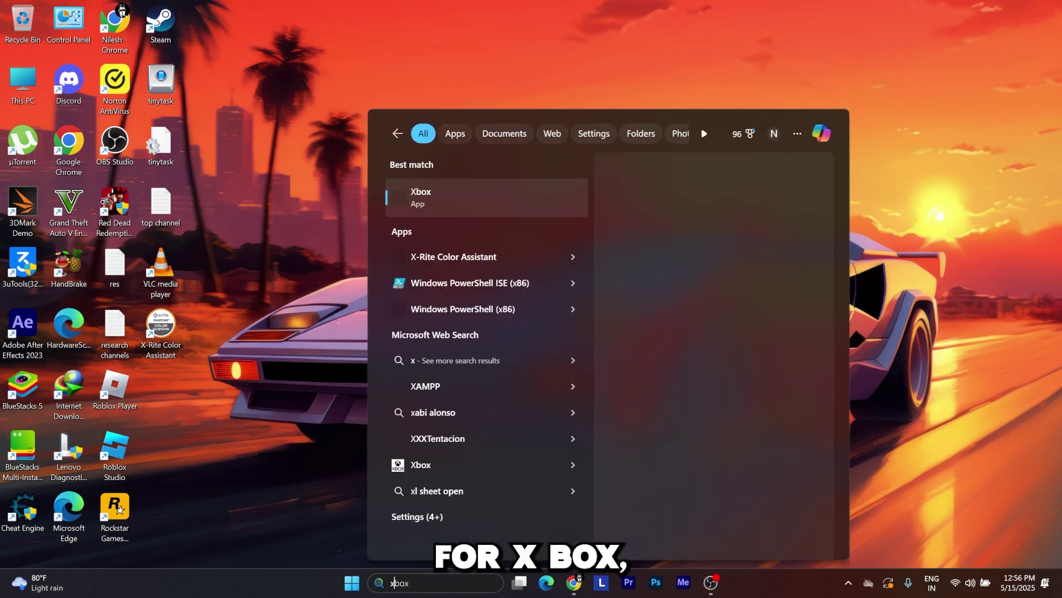
type("box")
key("Return")
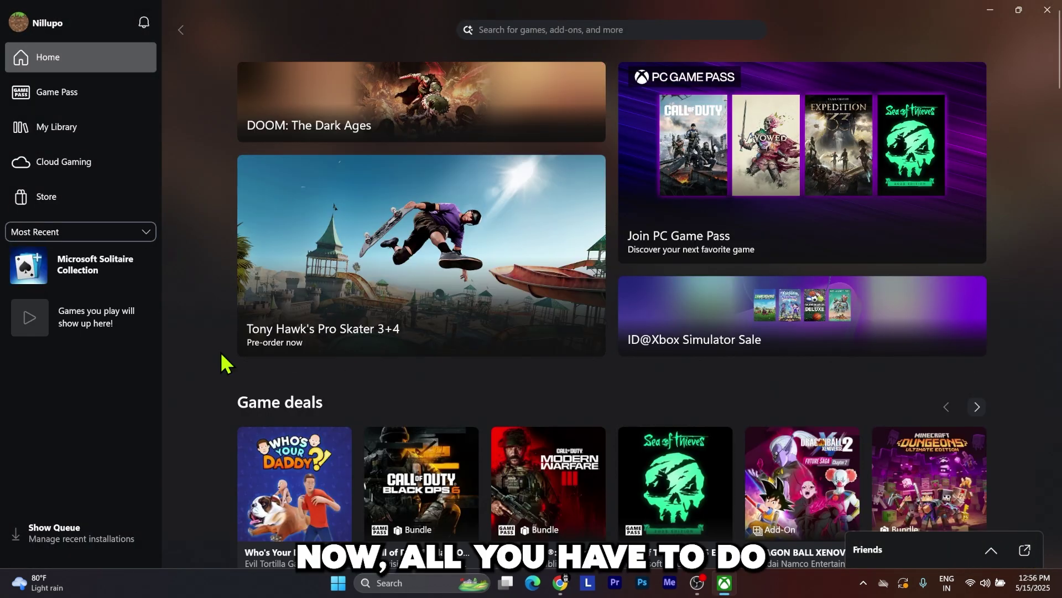
- Search the Xbox store for 'mine' and open Minecraft: Java & Bedrock Edition for PC
left_click(507, 29)
type("min")
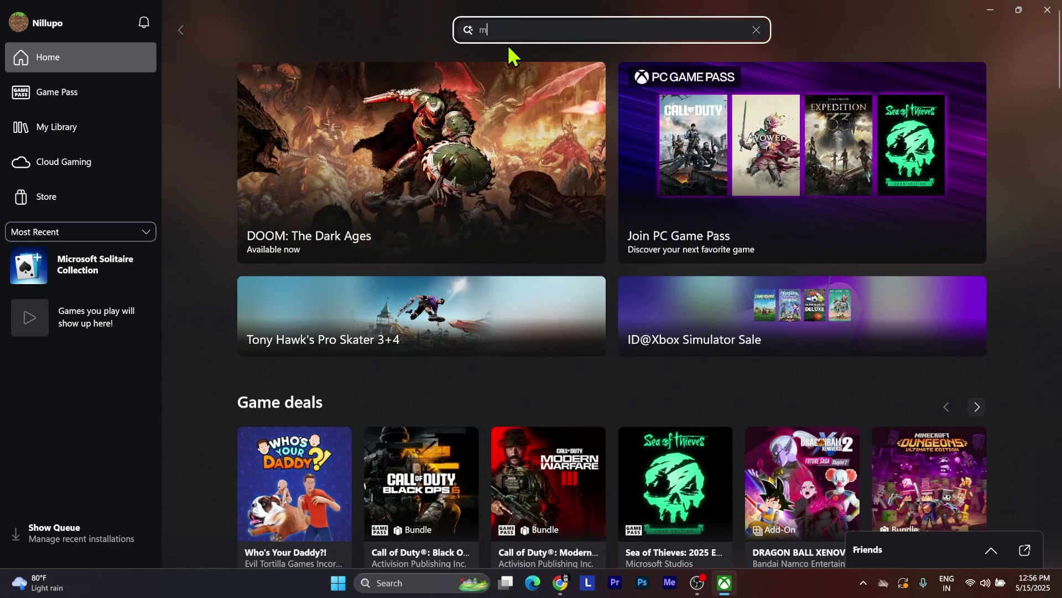
type("e")
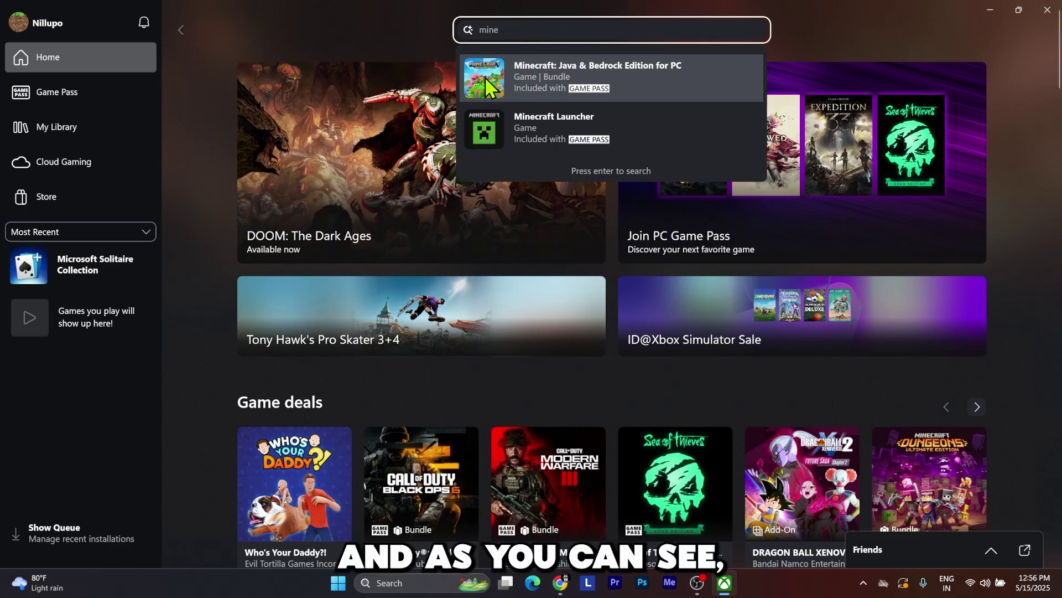
left_click(485, 77)
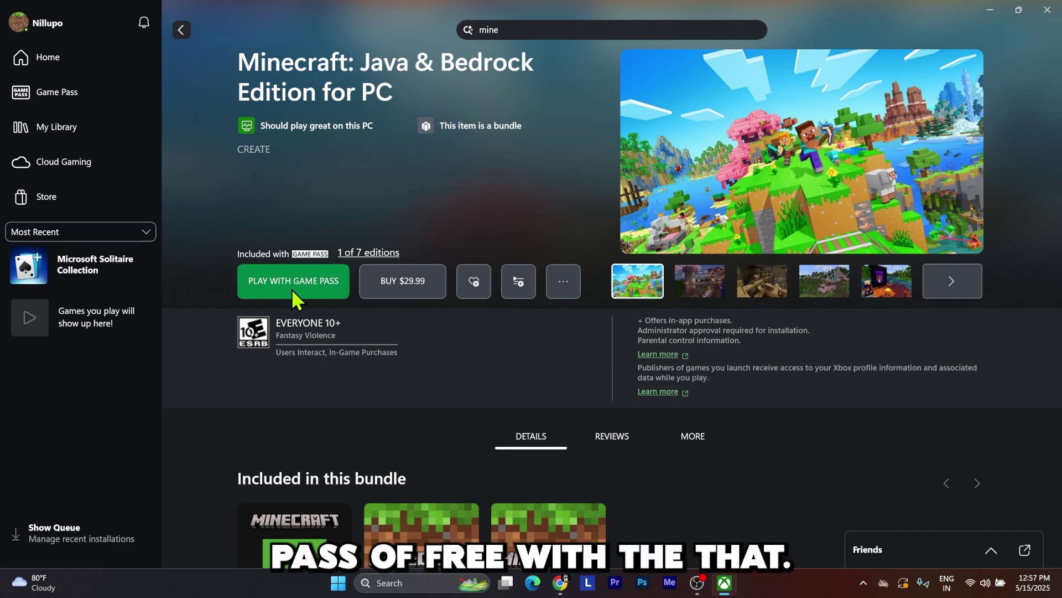
- View the free Game Pass Ultimate claim offer in Microsoft Store, then close it unclaimed
left_click(292, 288)
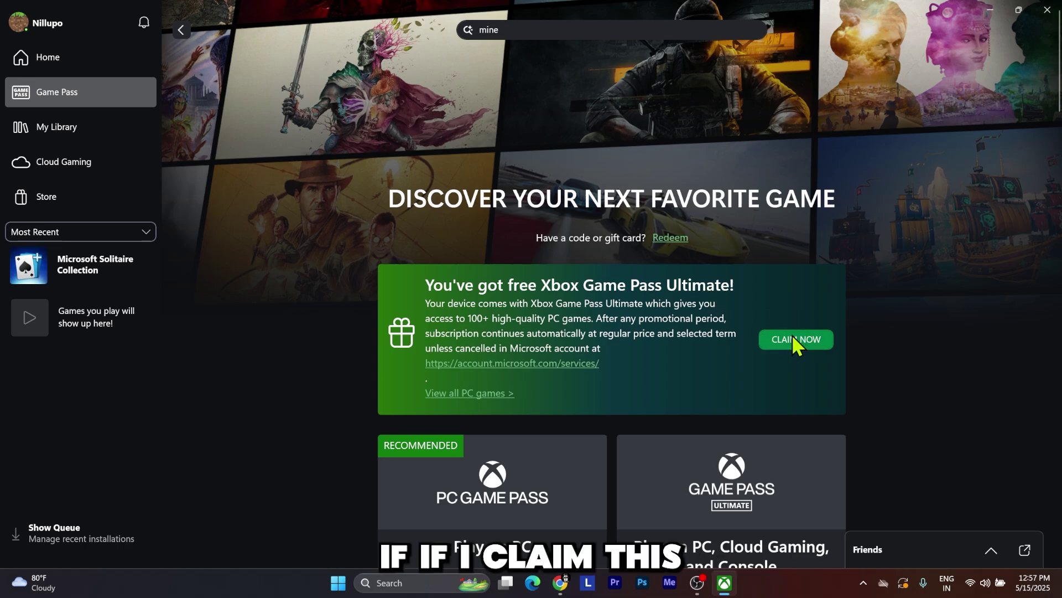
left_click(799, 341)
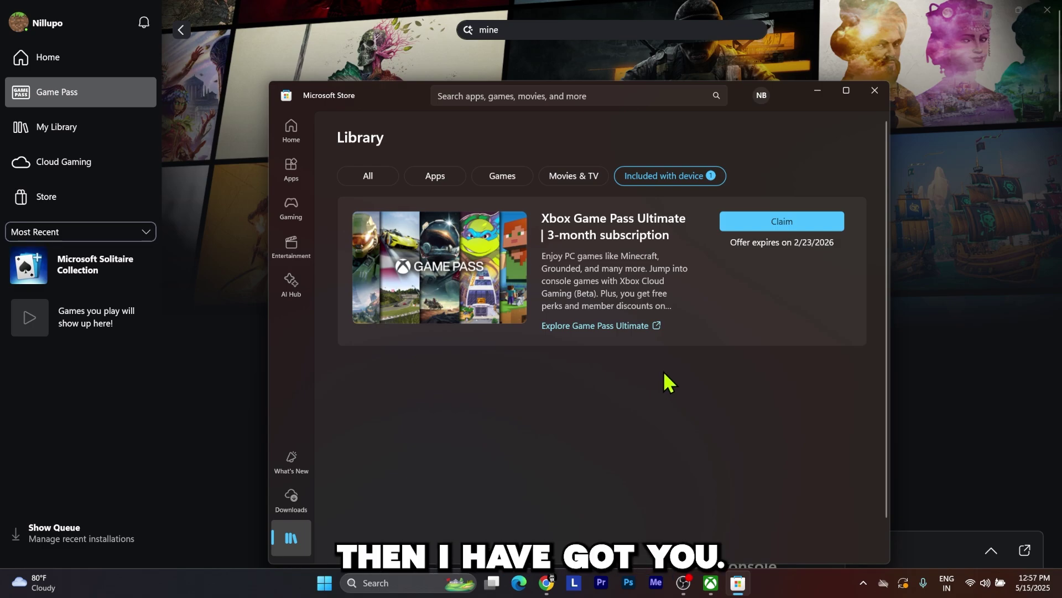
left_click(874, 91)
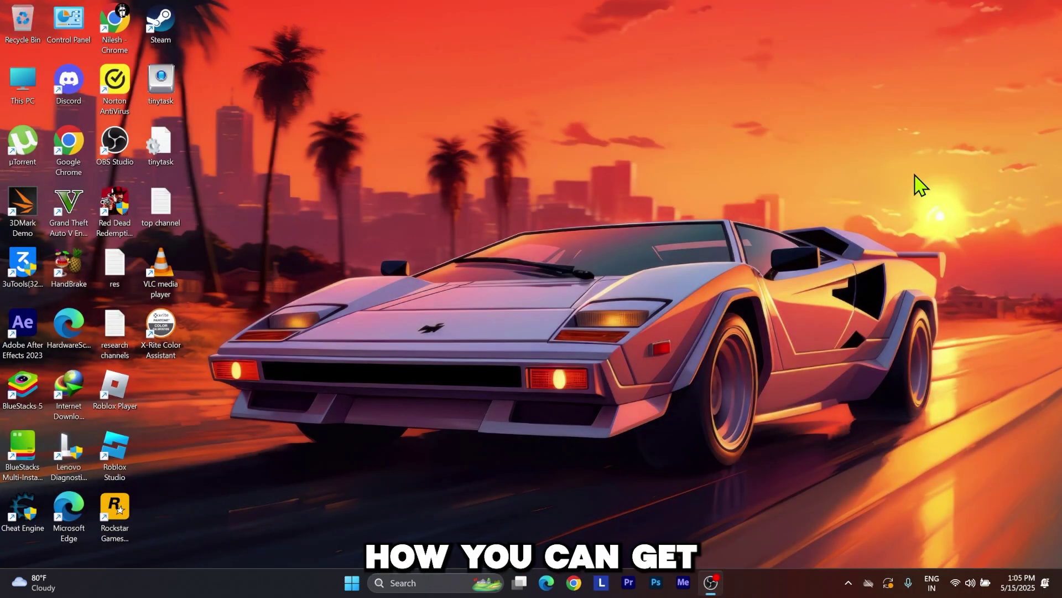
- Reopen Xbox from Start, search 'Minecraft', and open the Minecraft Launcher page
left_click(444, 581)
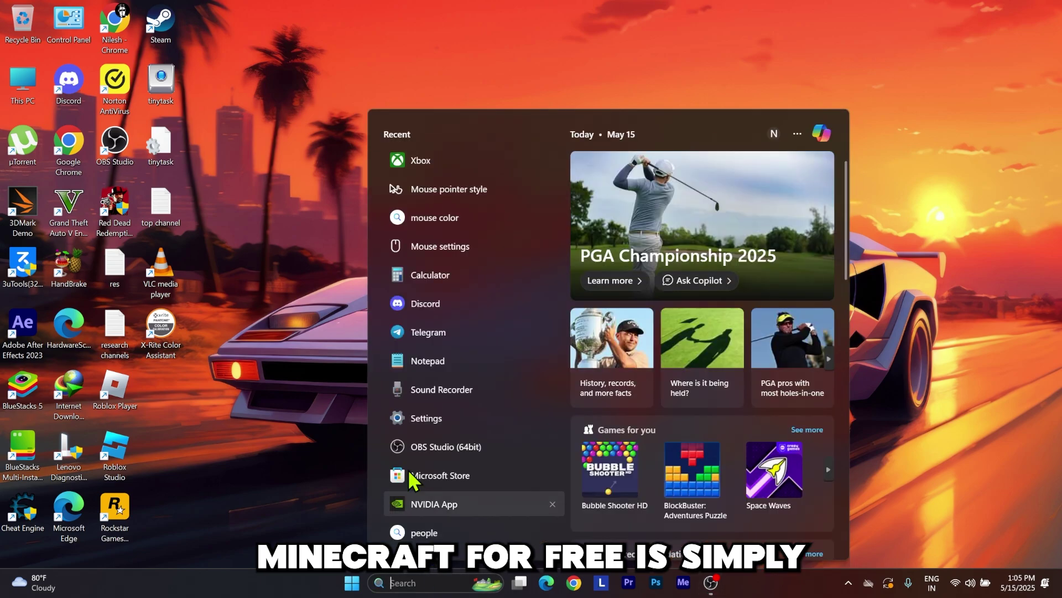
left_click(440, 166)
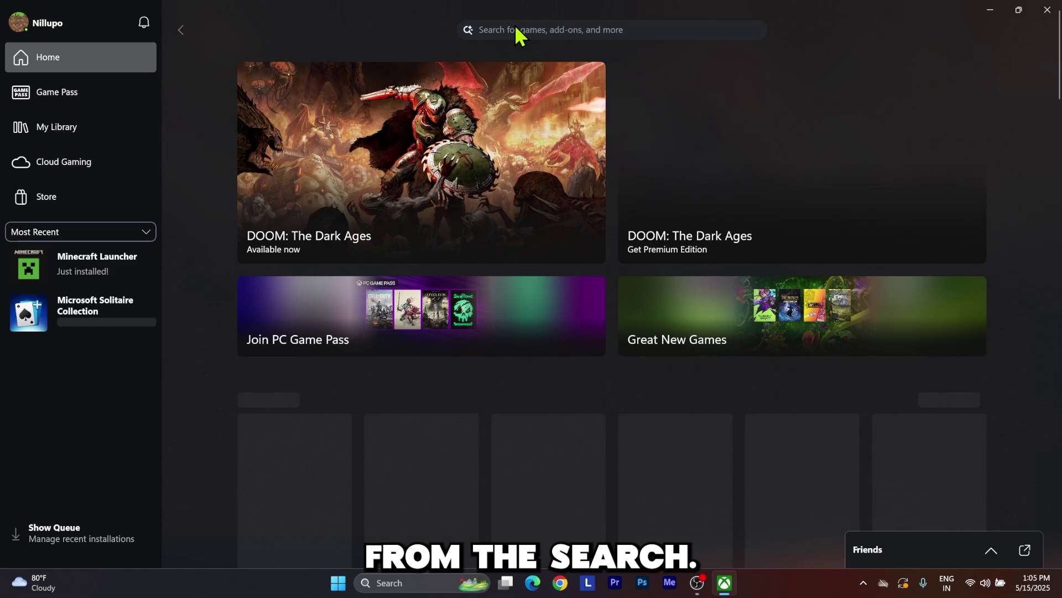
left_click(512, 29)
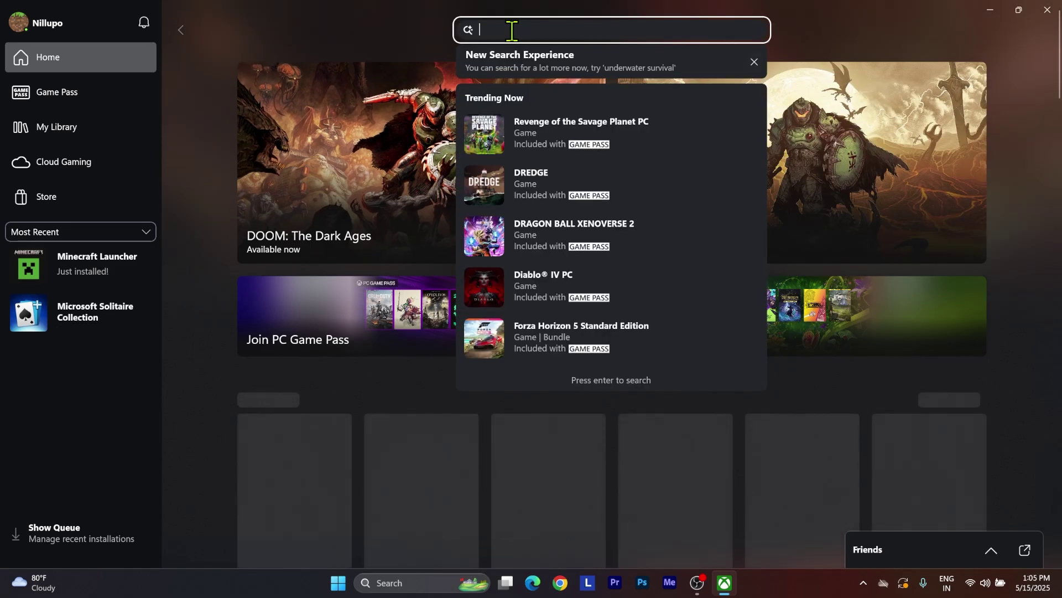
type("minecr")
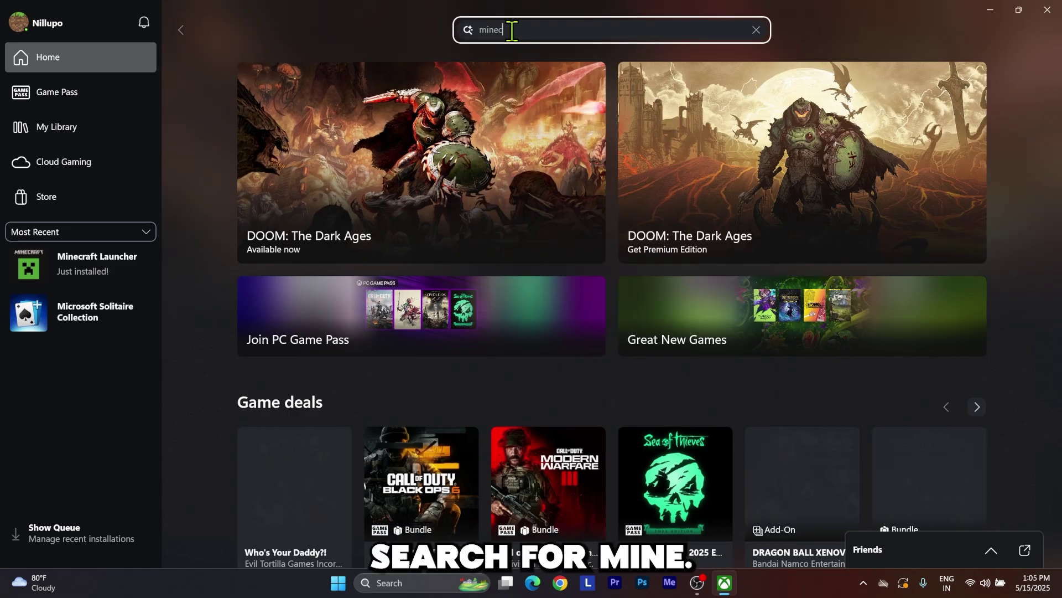
type("aft")
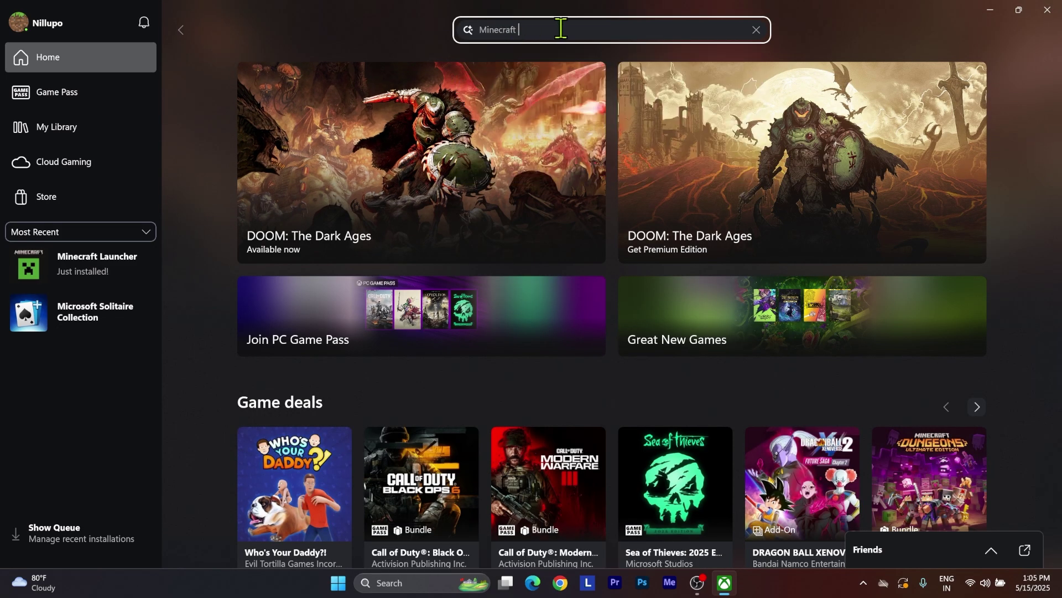
left_click(531, 129)
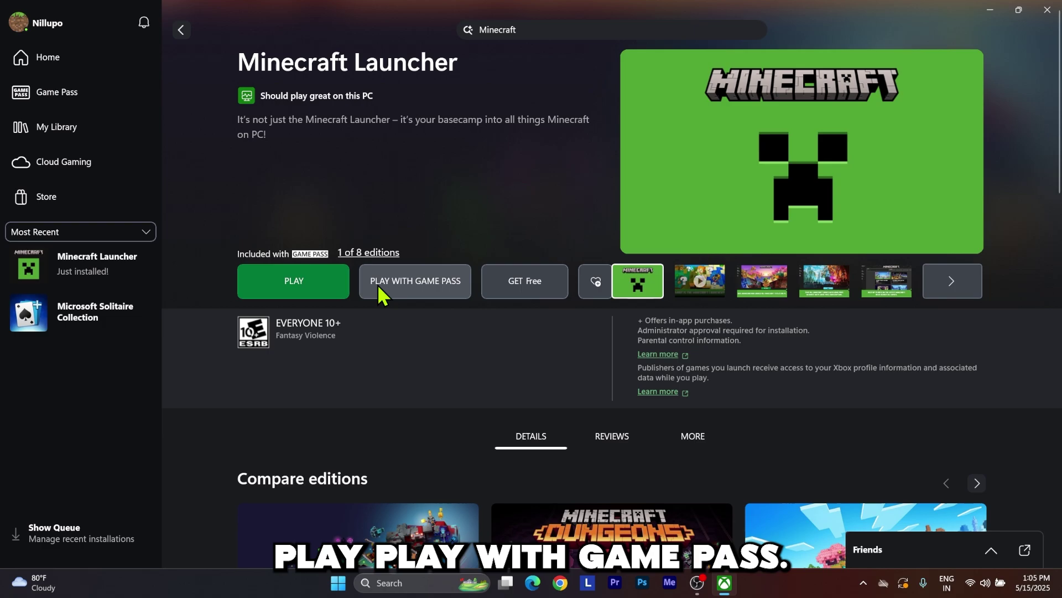
- Get Minecraft Launcher free via GET, then dismiss the 'It's yours!' screen with GOT IT
left_click(515, 287)
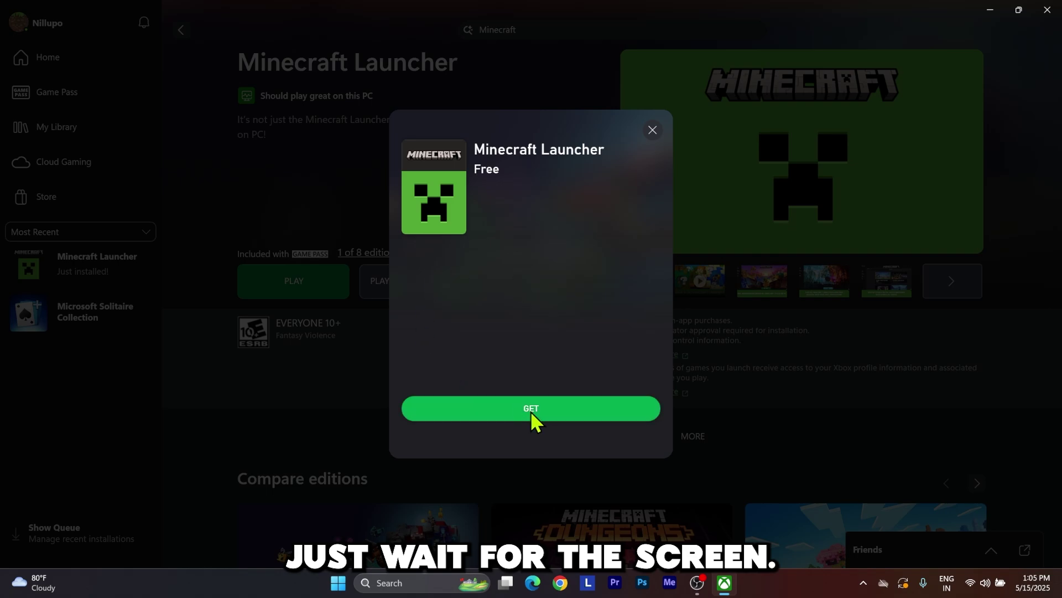
left_click(535, 409)
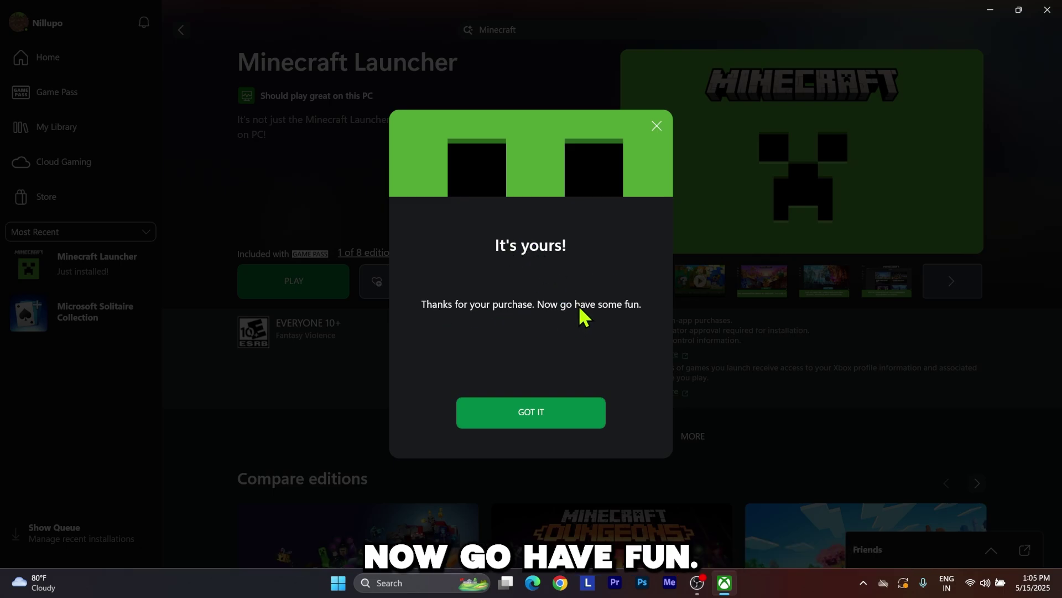
left_click(539, 411)
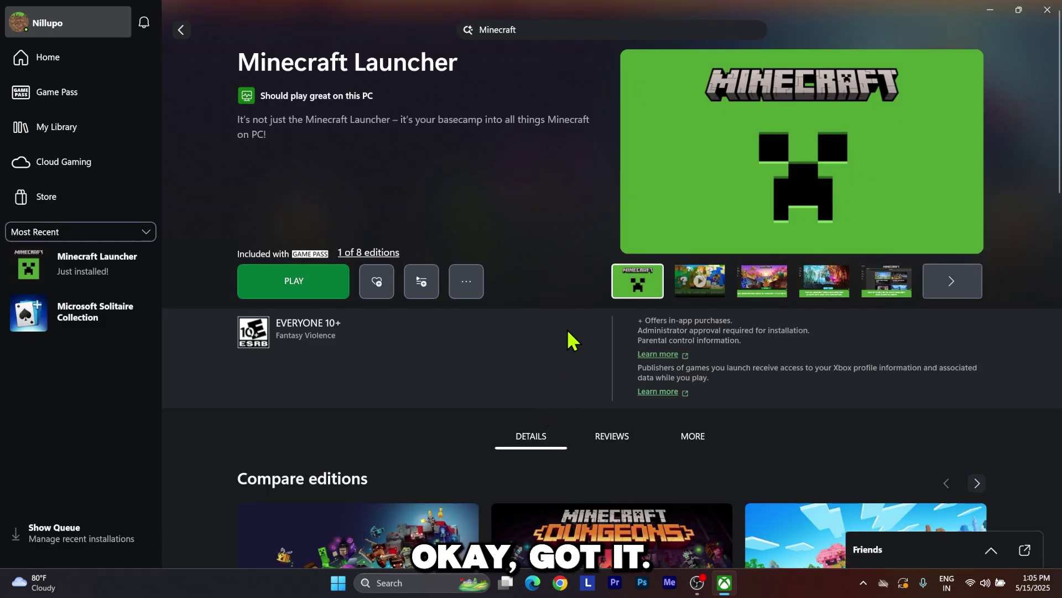
- Press PLAY on the Minecraft Launcher page to launch it
left_click(299, 285)
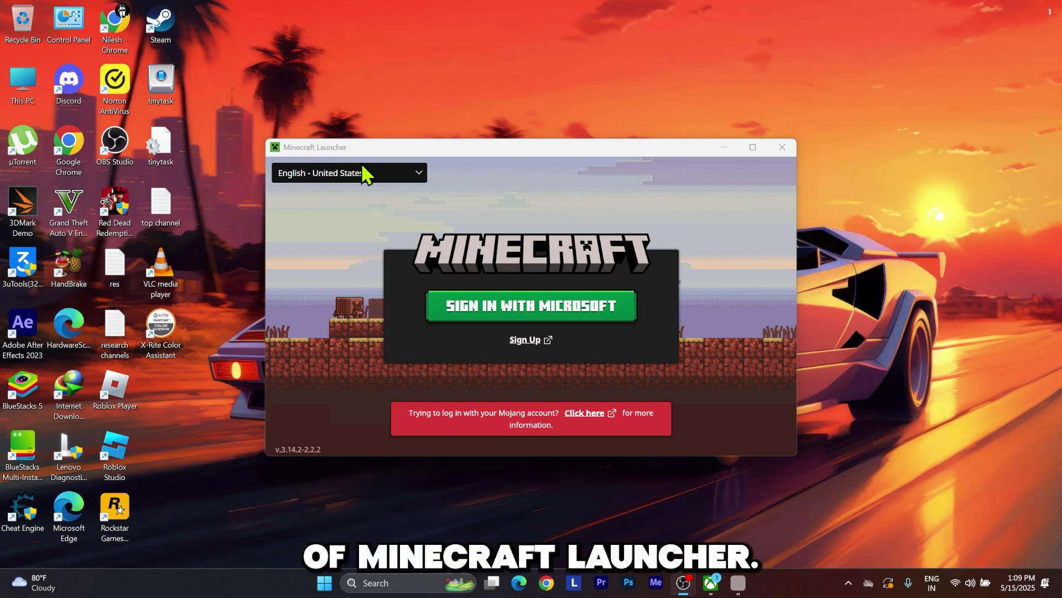
- Sign in with Microsoft, continuing with the existing Xbox account via LET'S GO
left_click(549, 310)
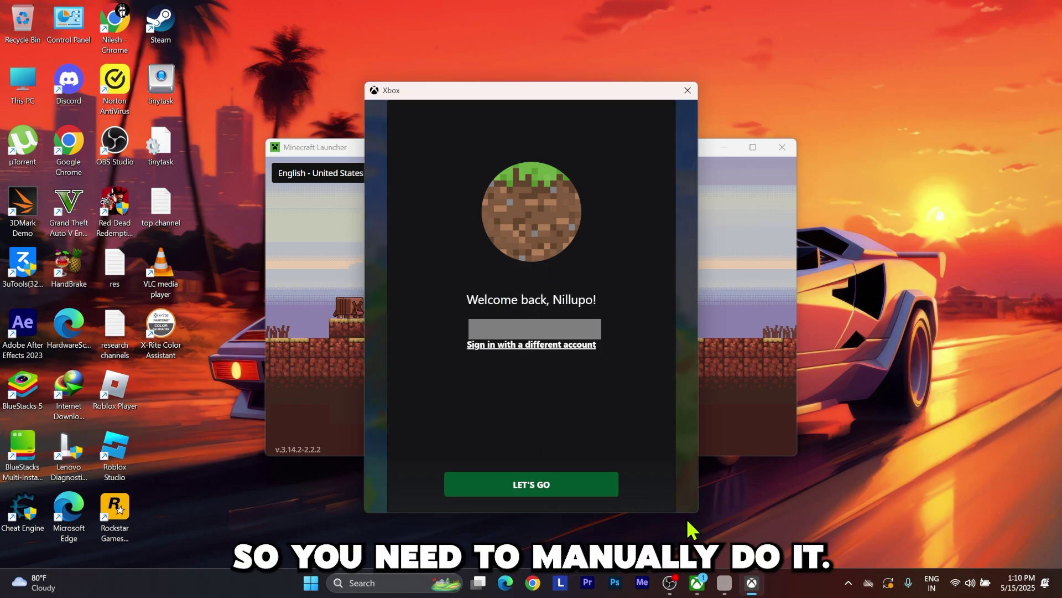
left_click(545, 497)
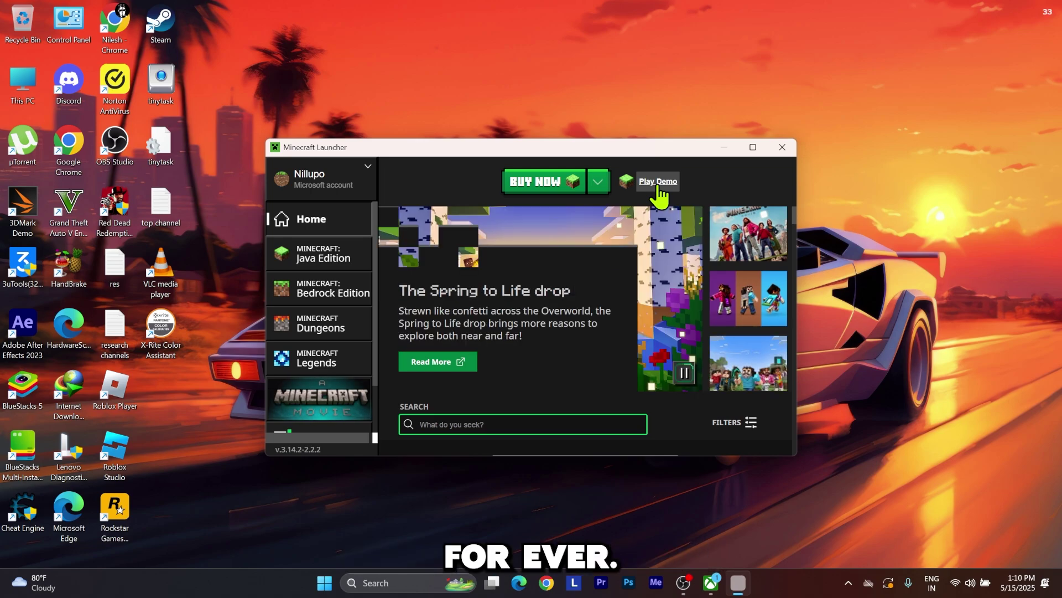
- Start Play Demo from the top of the Minecraft Launcher
left_click(656, 188)
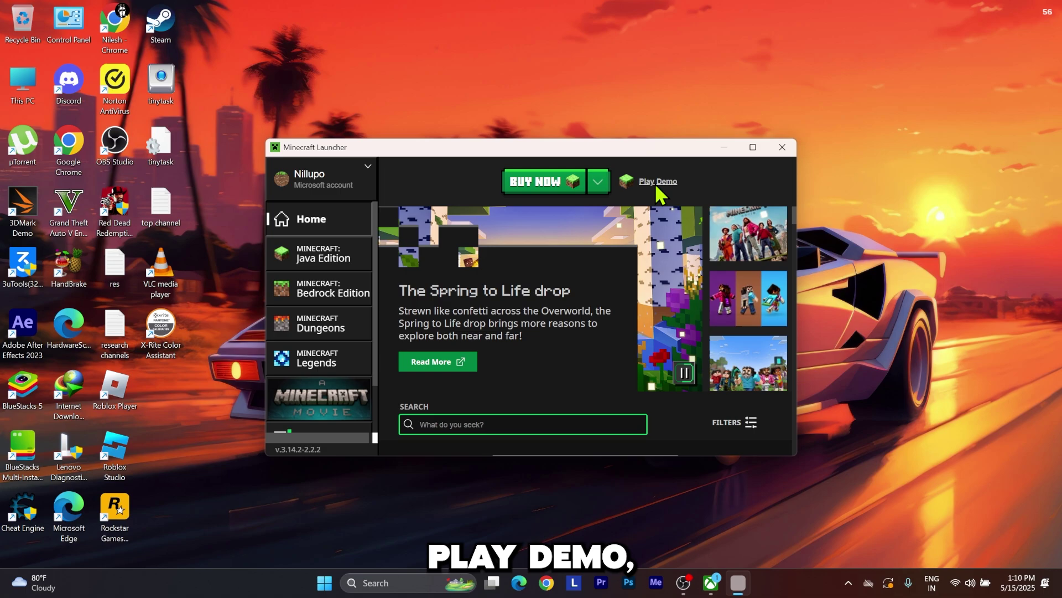